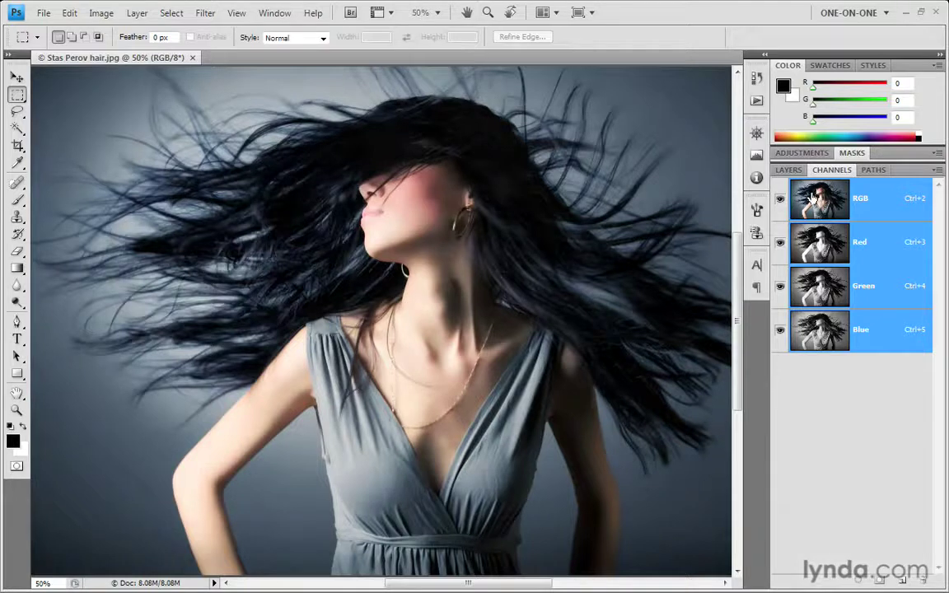
Step: Inspect the Red, Green and Blue channels individually, compare Blue with Red, and return to the RGB composite
click(824, 246)
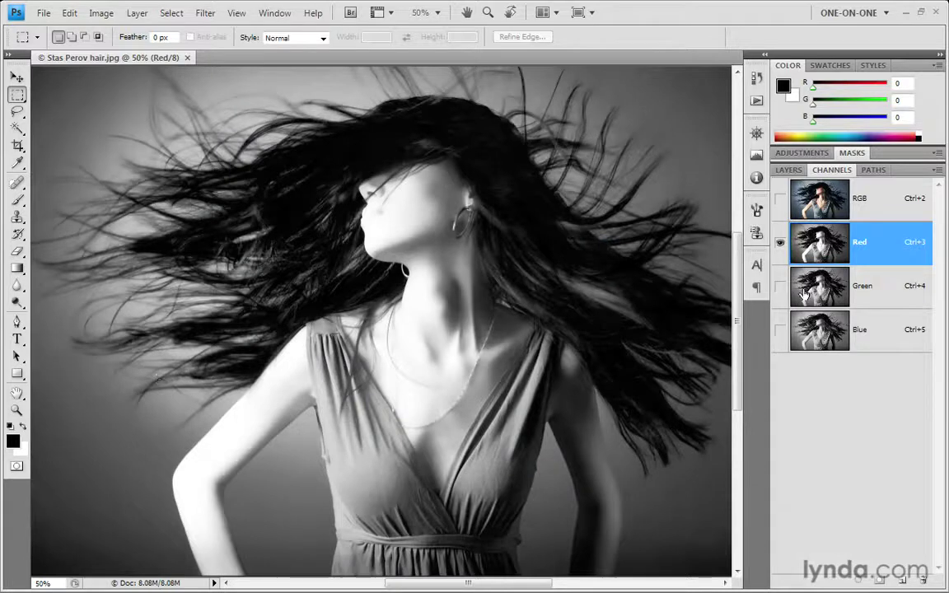
click(805, 293)
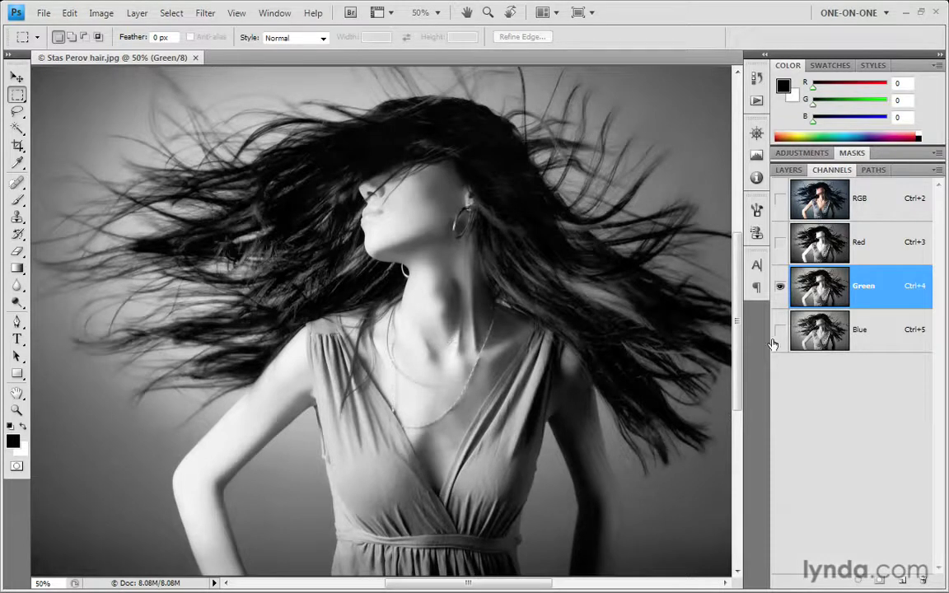
click(824, 334)
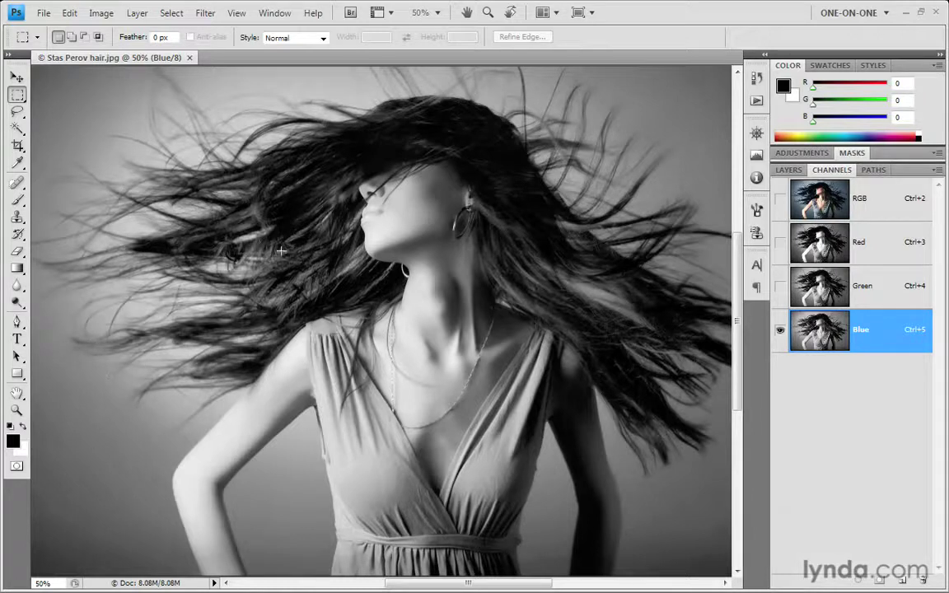
drag(898, 332, 876, 250)
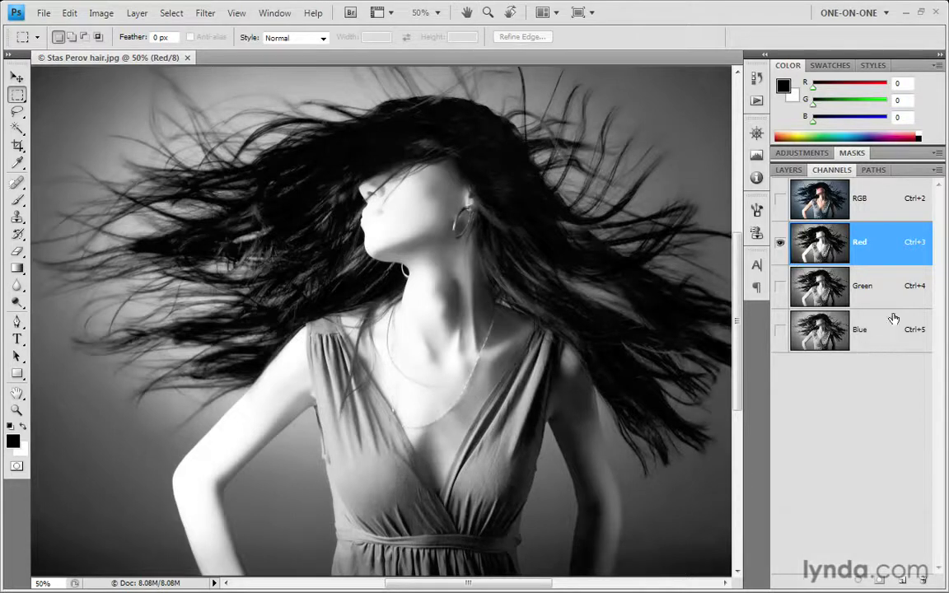
click(869, 214)
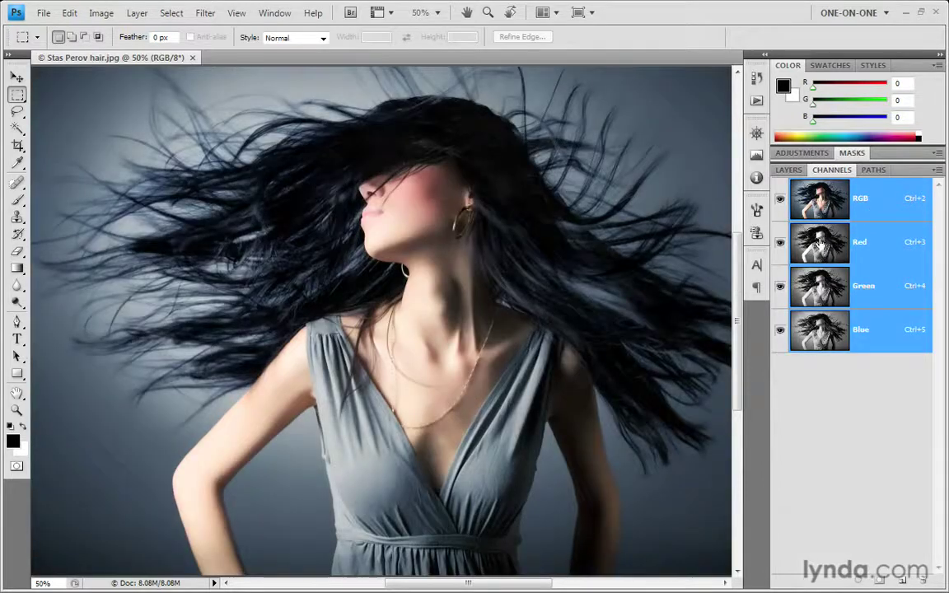
Step: Start a Calculations blend of the Background's Red channel with its inverted Blue channel as Source 2
click(100, 12)
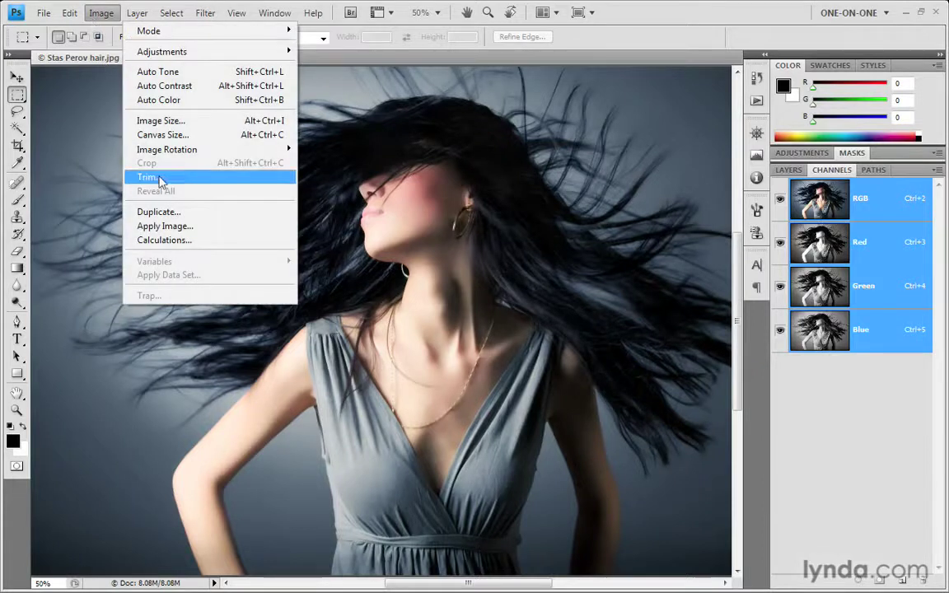
click(222, 241)
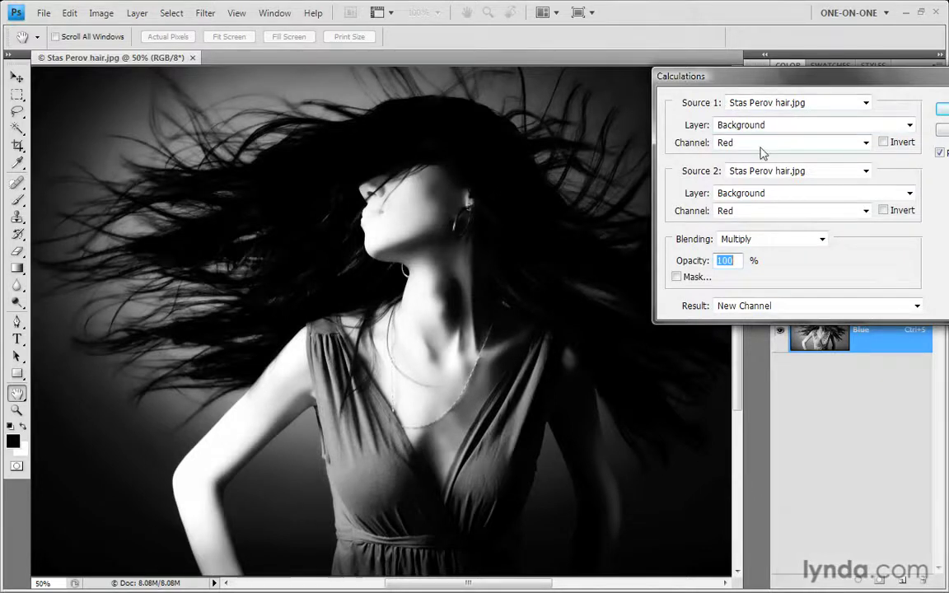
click(865, 212)
click(828, 262)
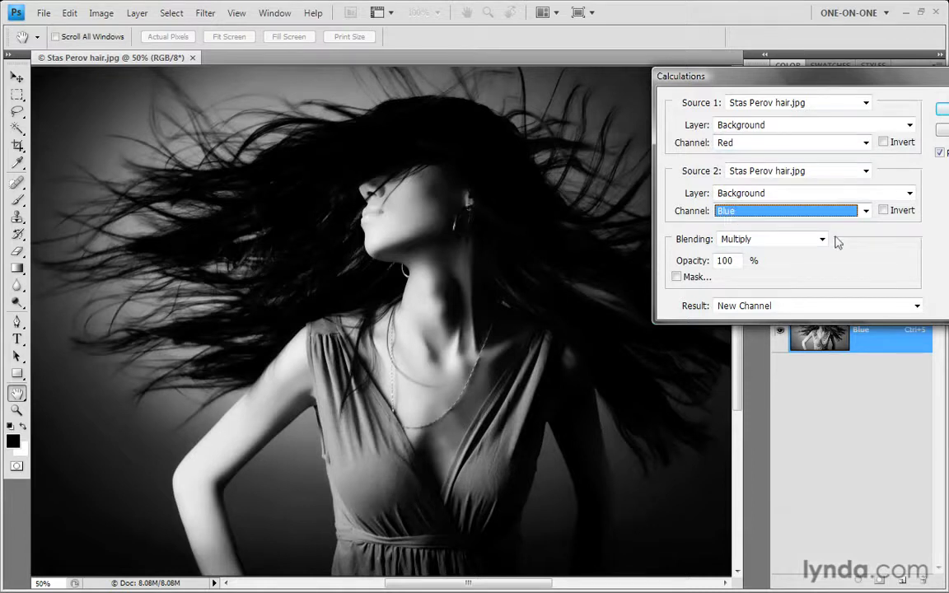
click(884, 210)
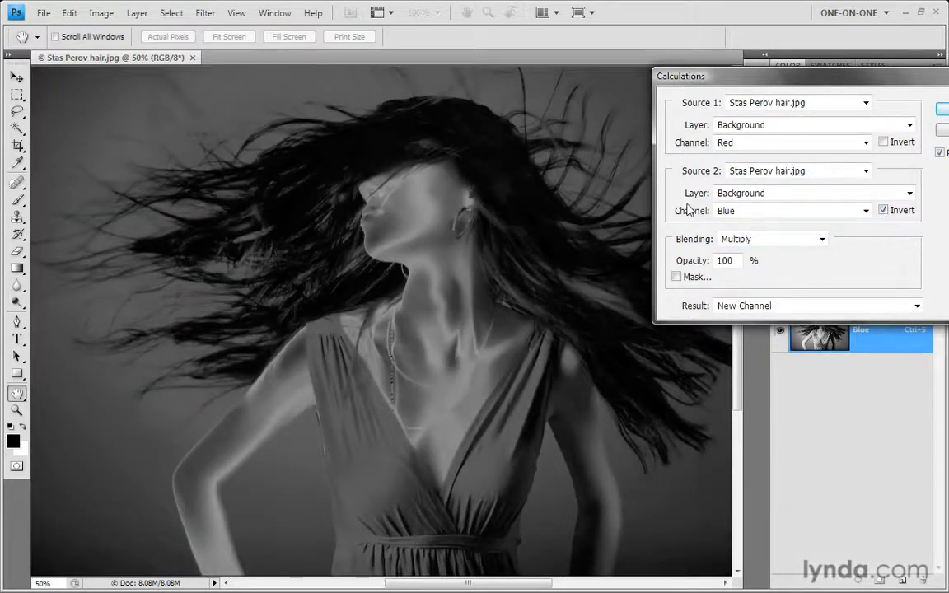
Step: Try the Normal blending mode at 0% opacity and restore the opacity to 100%
click(821, 240)
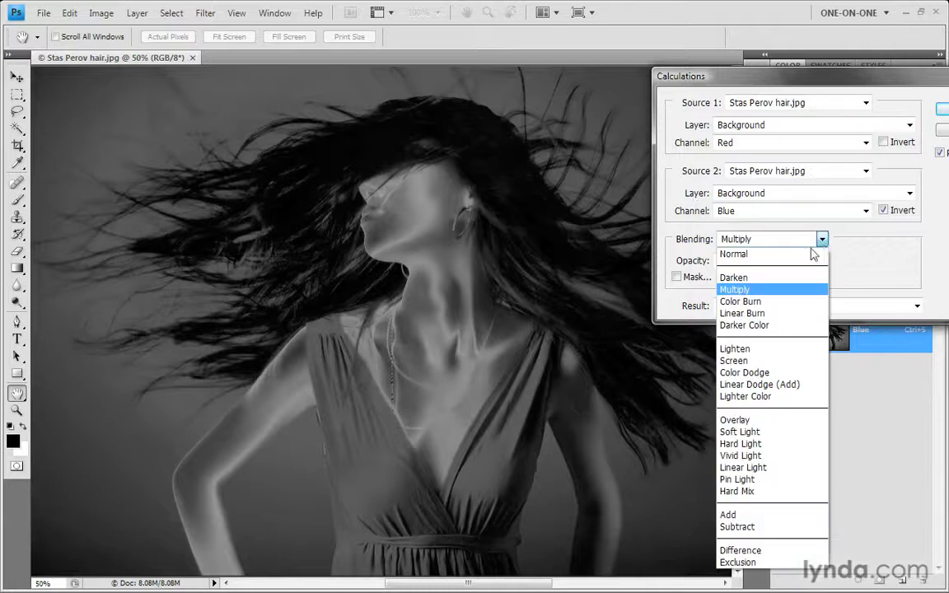
click(808, 253)
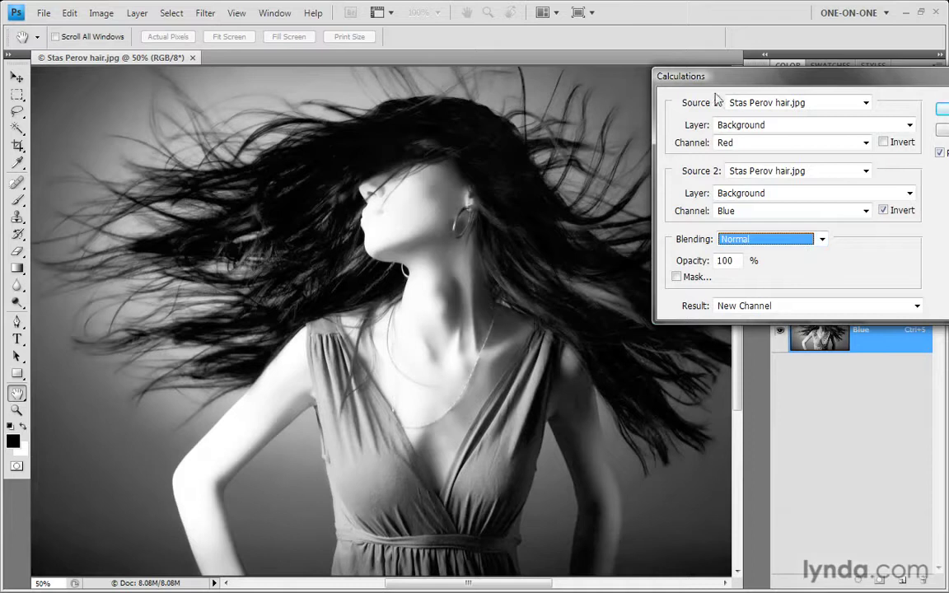
click(696, 262)
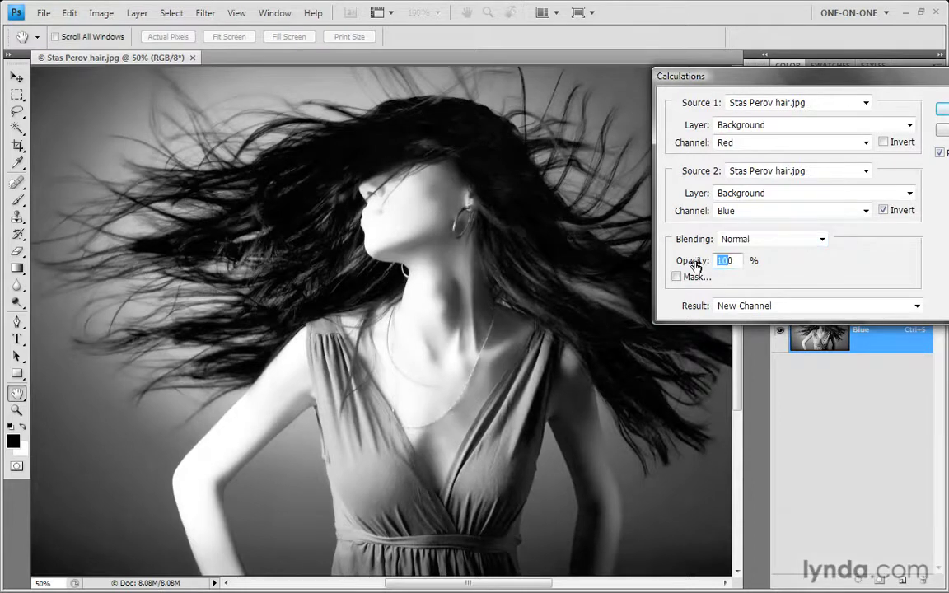
text(0)
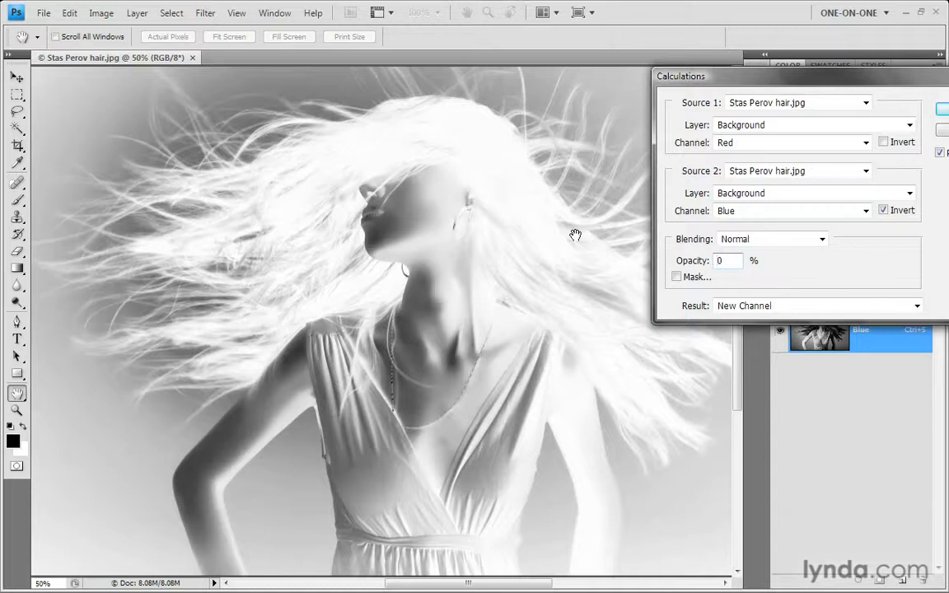
text(100)
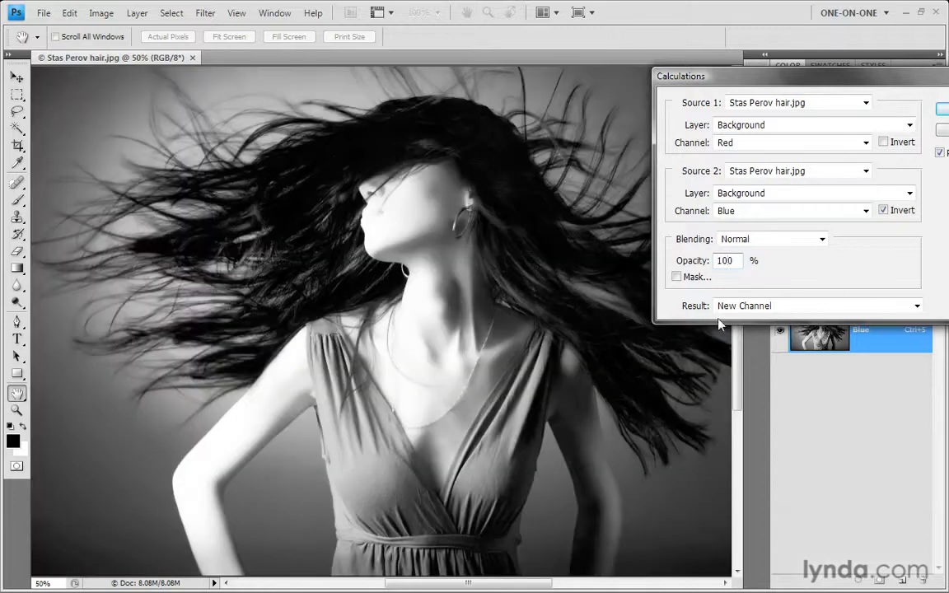
Step: Try the Add blending mode with an offset of -100 and reset the offset to 0
click(822, 239)
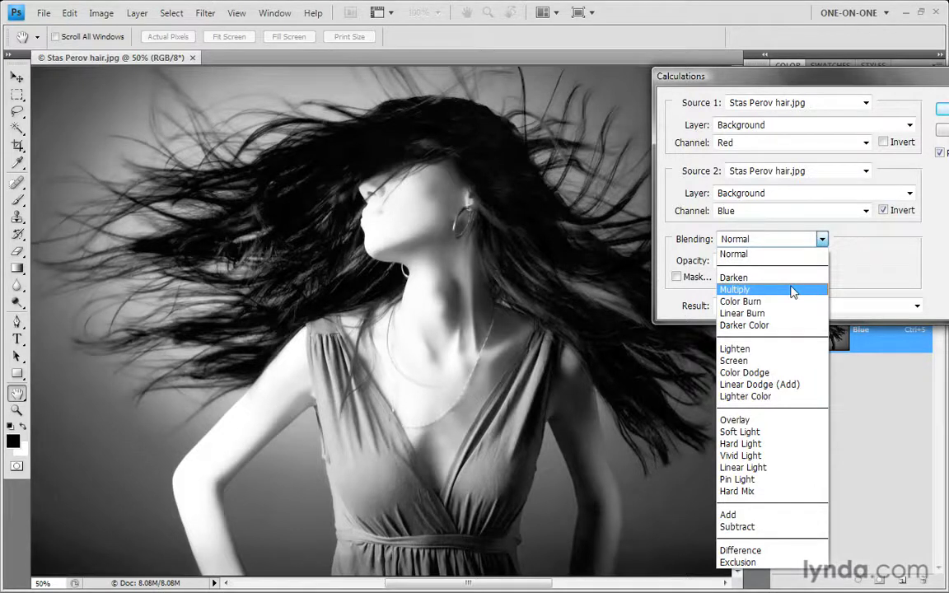
click(792, 519)
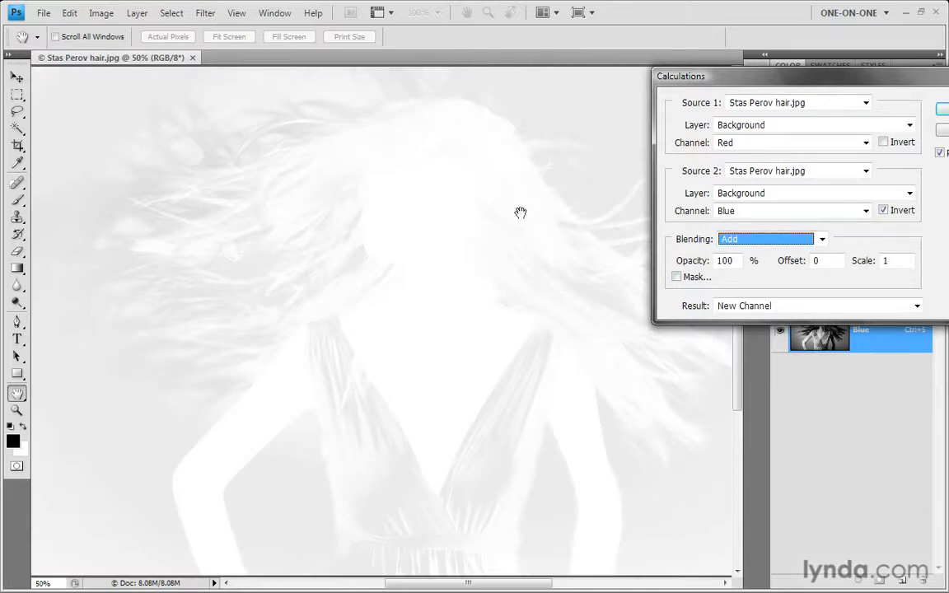
click(817, 260)
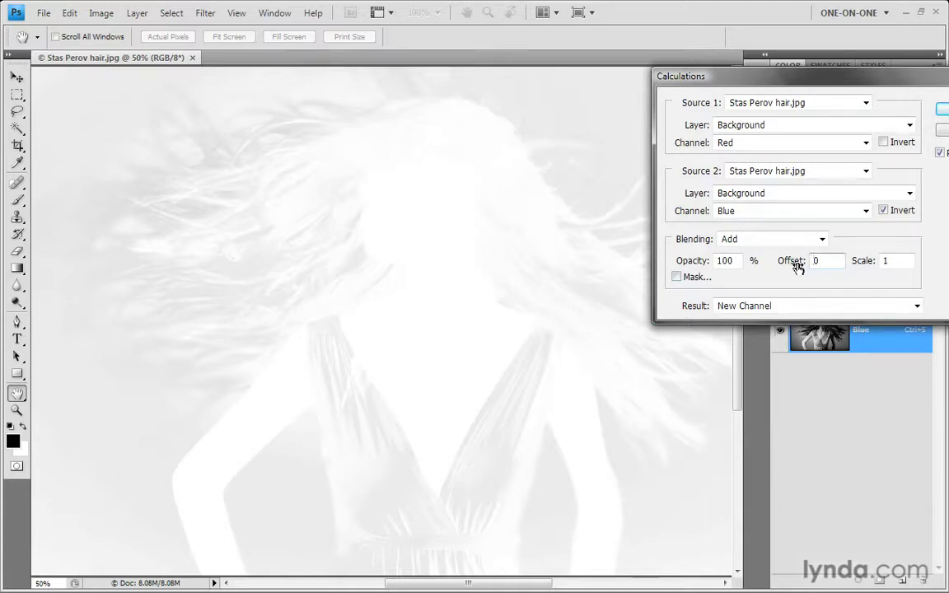
text(-100)
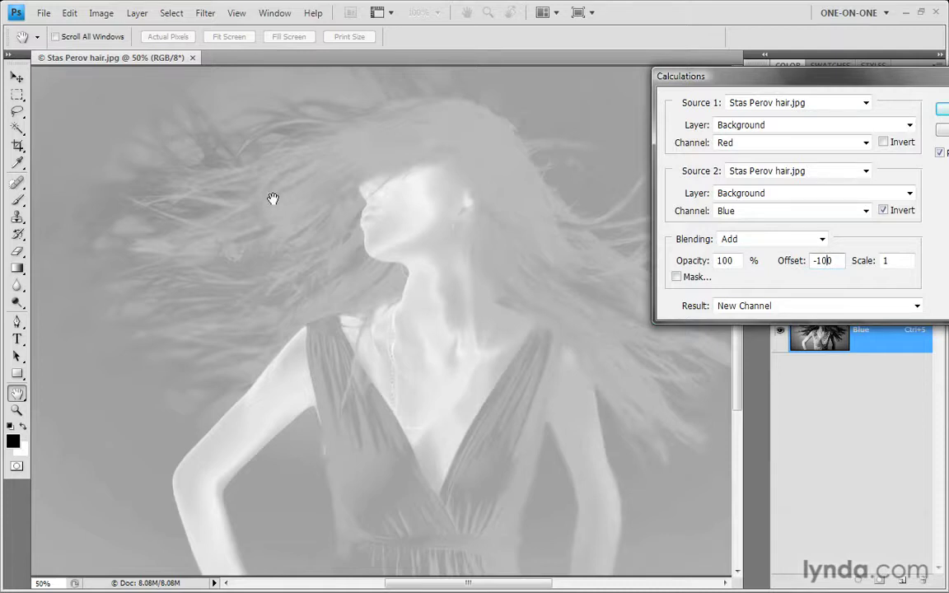
key(BackSpace)
key(BackSpace)
key(BackSpace)
text(0)
Step: Set the calculation's blending mode to Subtract, trying an offset of -30 before resetting it to 0
click(822, 239)
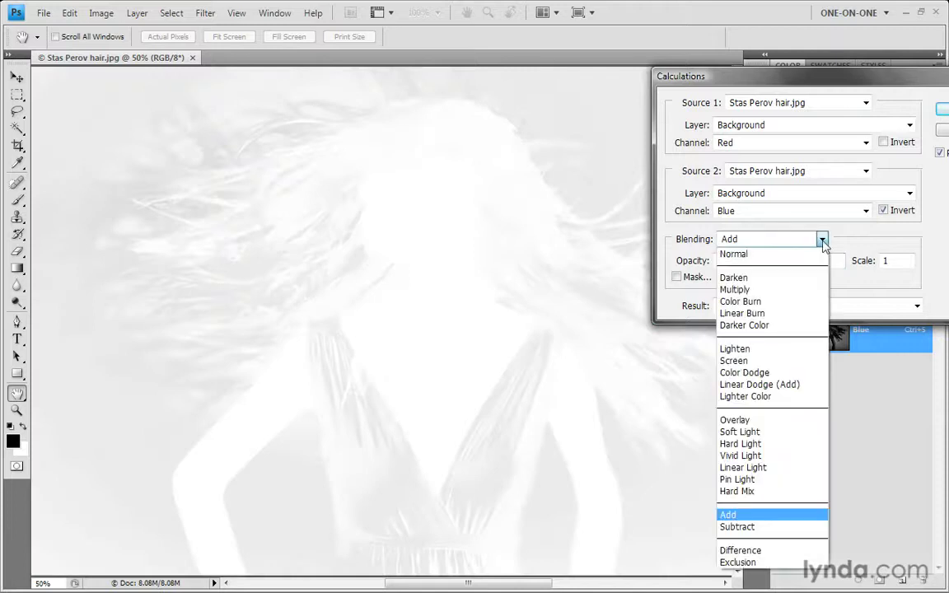
click(768, 527)
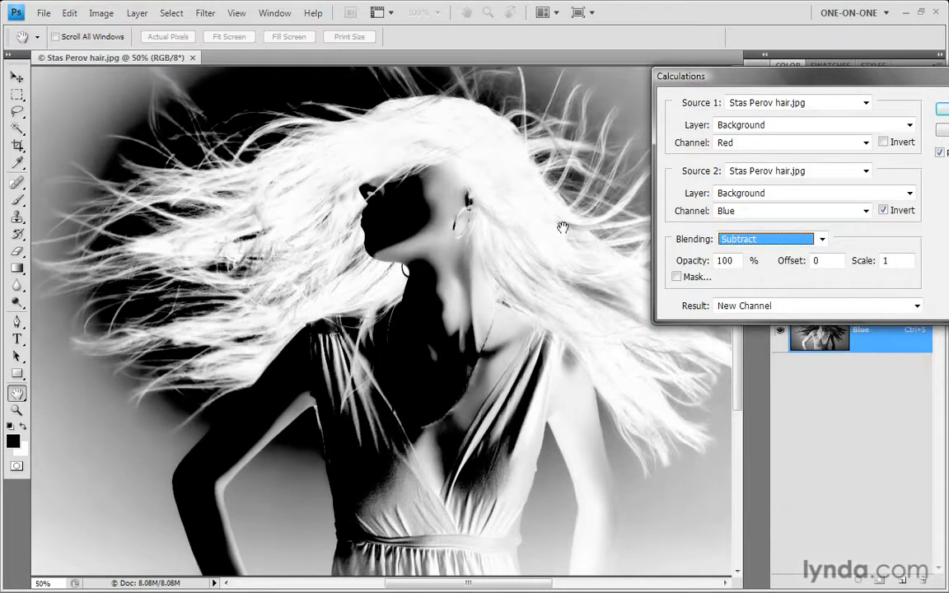
click(815, 260)
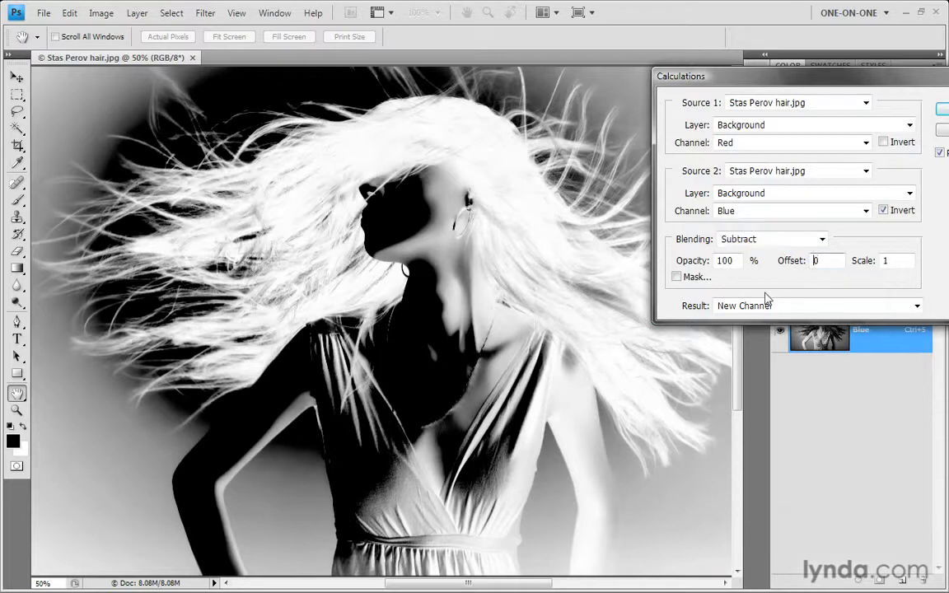
text(-3)
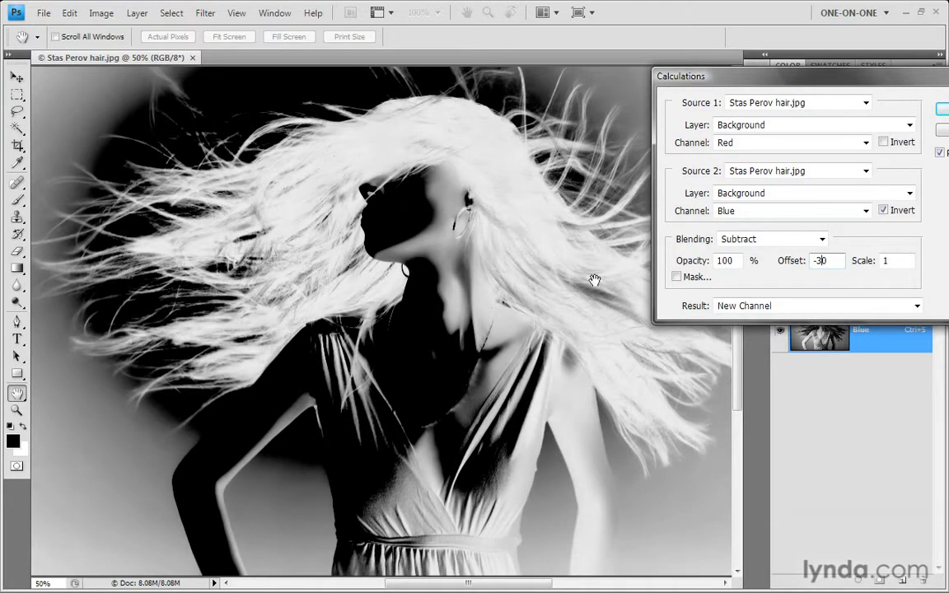
key(BackSpace)
key(BackSpace)
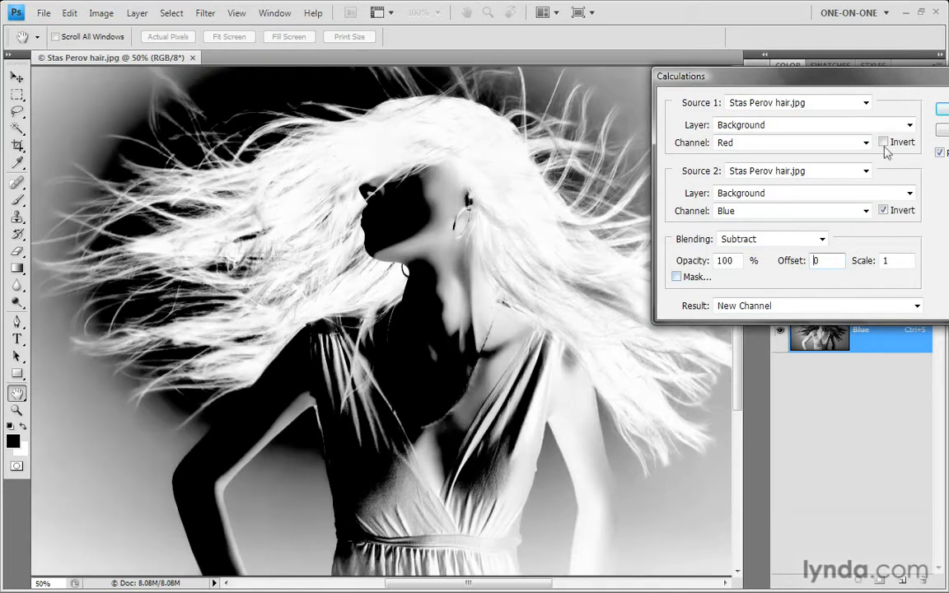
Step: Output the calculation as a new alpha channel and rename that channel "mask"
drag(868, 80, 784, 89)
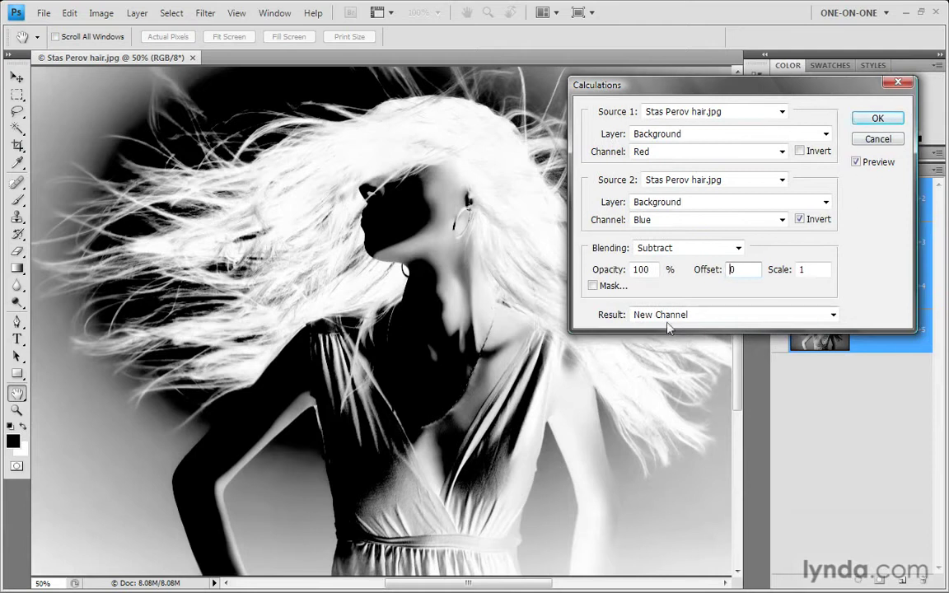
click(863, 122)
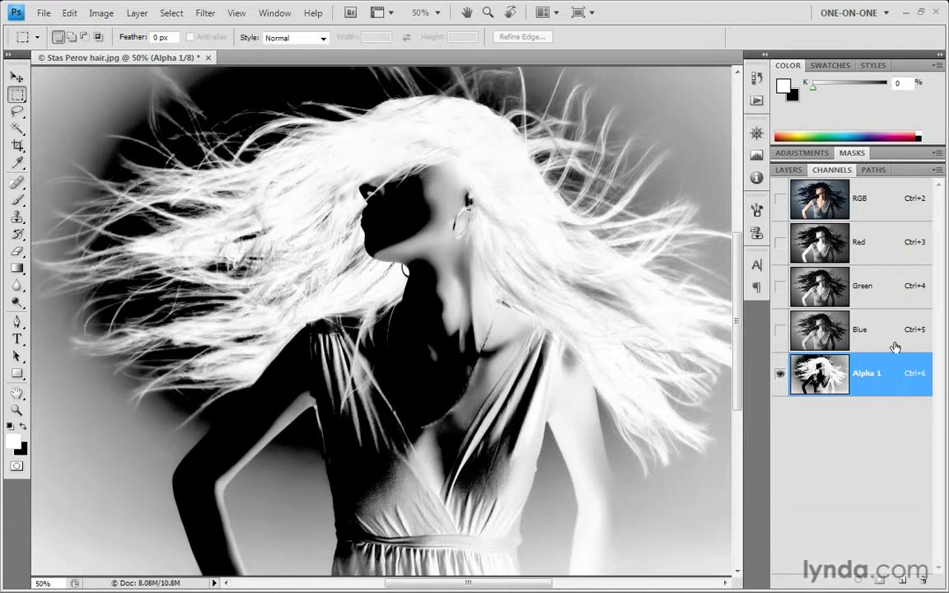
double_click(863, 375)
text(mask)
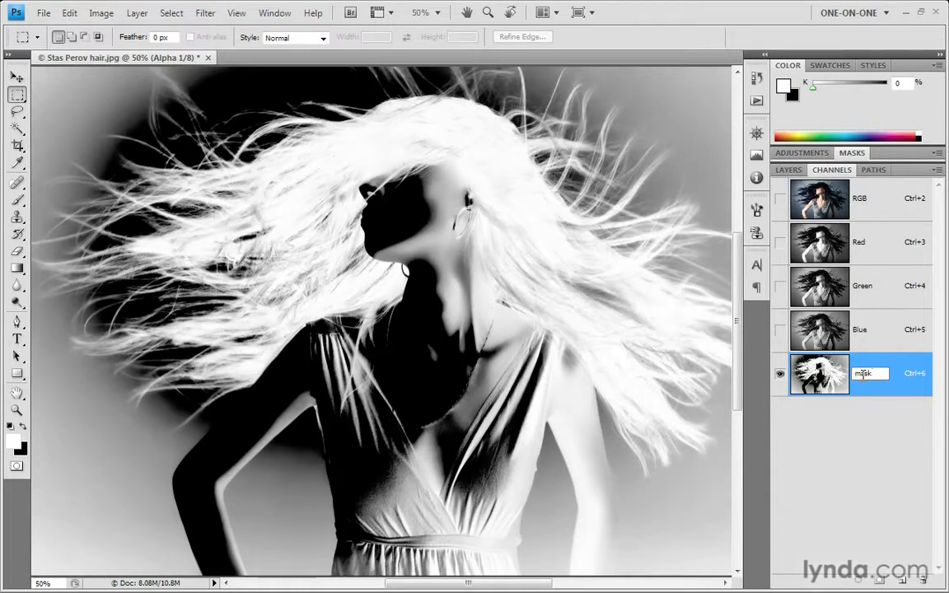
key(Return)
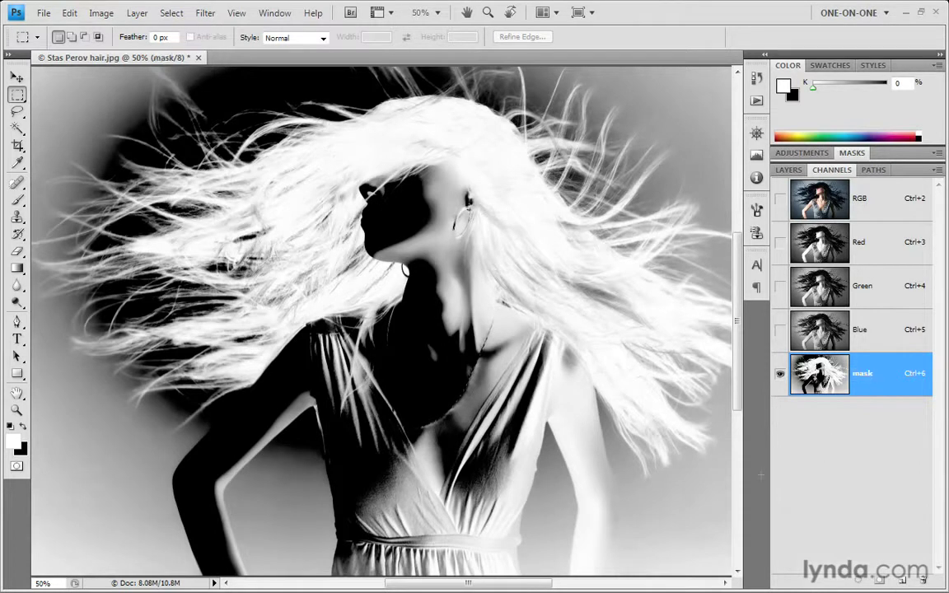